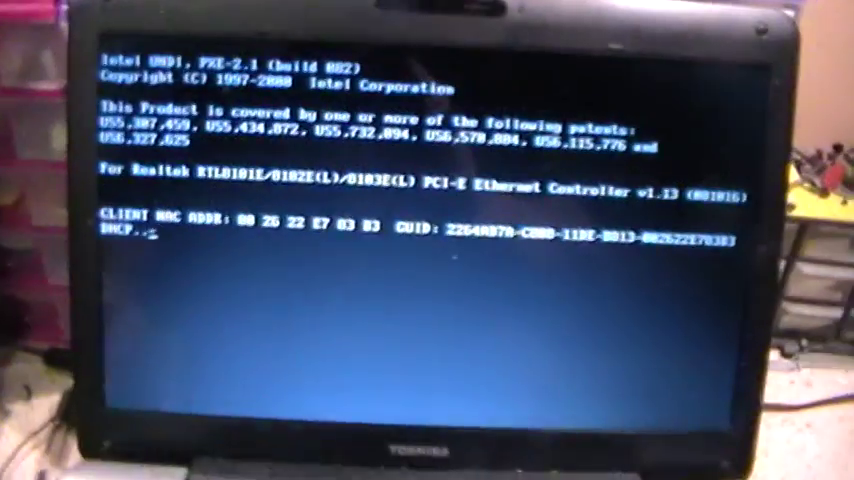
Cancel the PXE network boot at the DHCP prompt so the laptop boots Windows 7.
key("Escape")
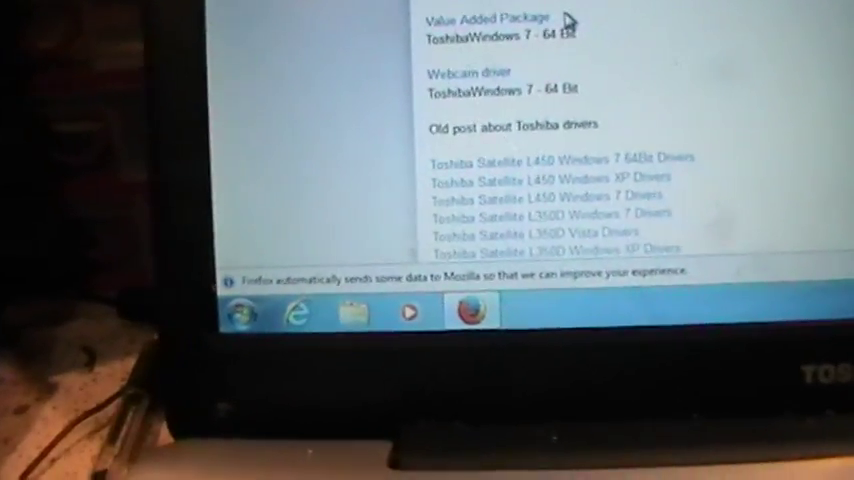
scroll(616, 38, "up", 2)
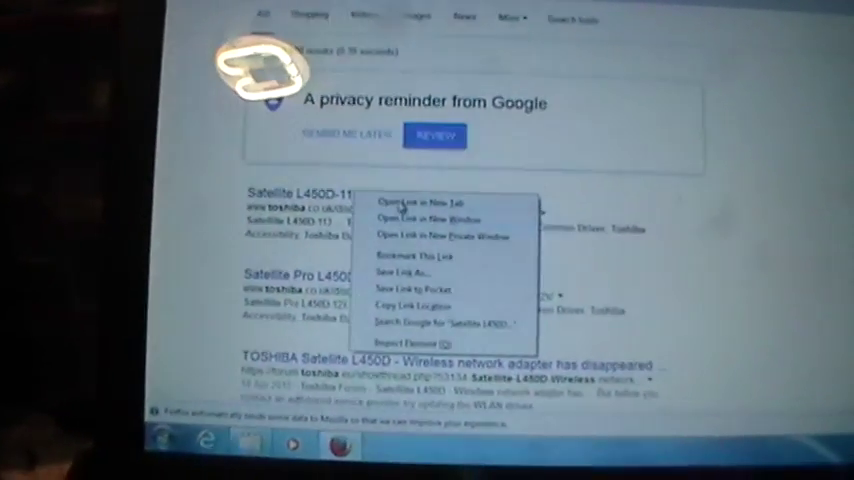
Open the Satellite L450D-113 drivers result in a new tab and switch to it.
left_click(445, 219)
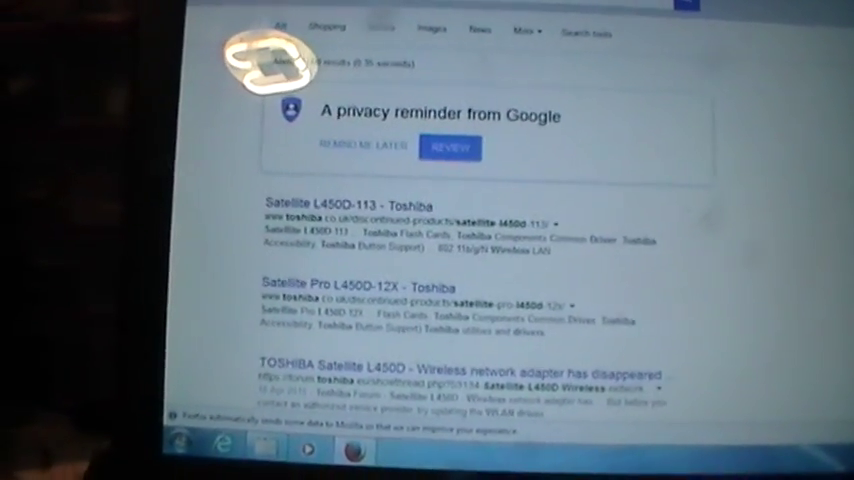
key("ctrl+Tab")
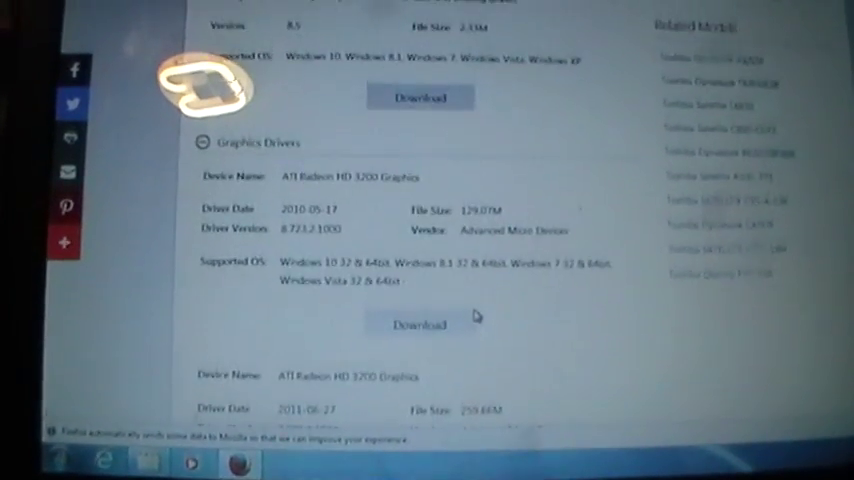
scroll(481, 300, "down", 2)
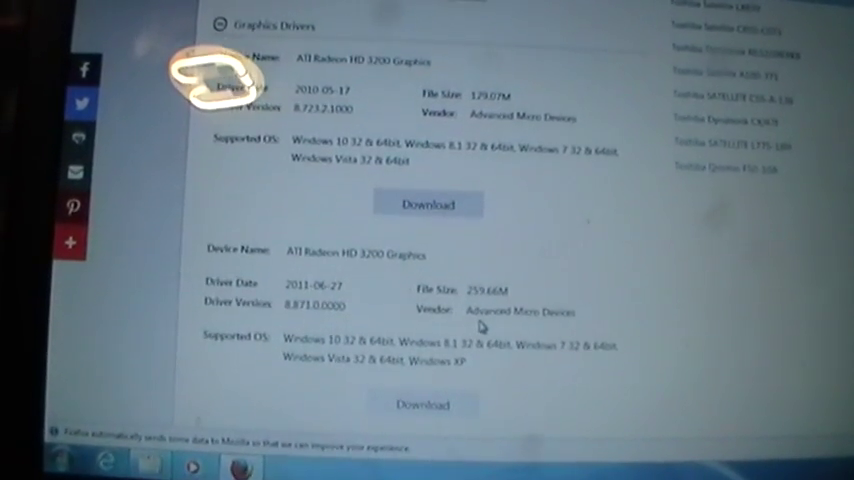
scroll(480, 325, "down", 2)
scroll(480, 325, "down", 3)
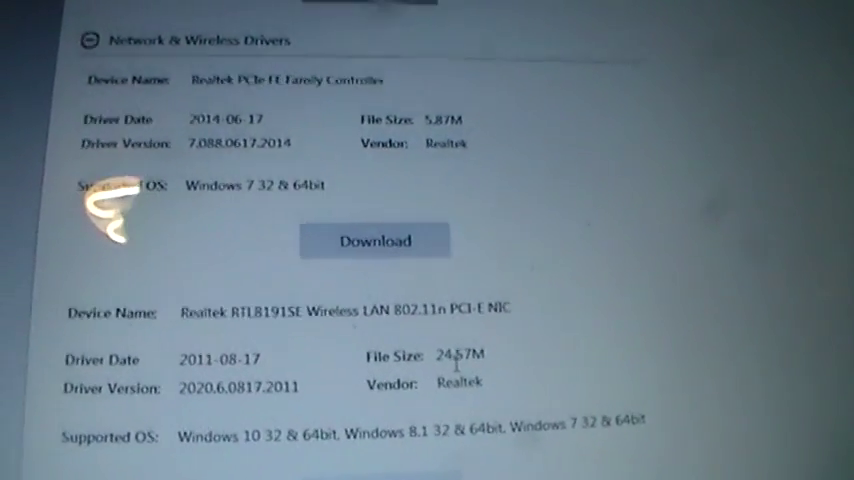
scroll(460, 365, "down", 2)
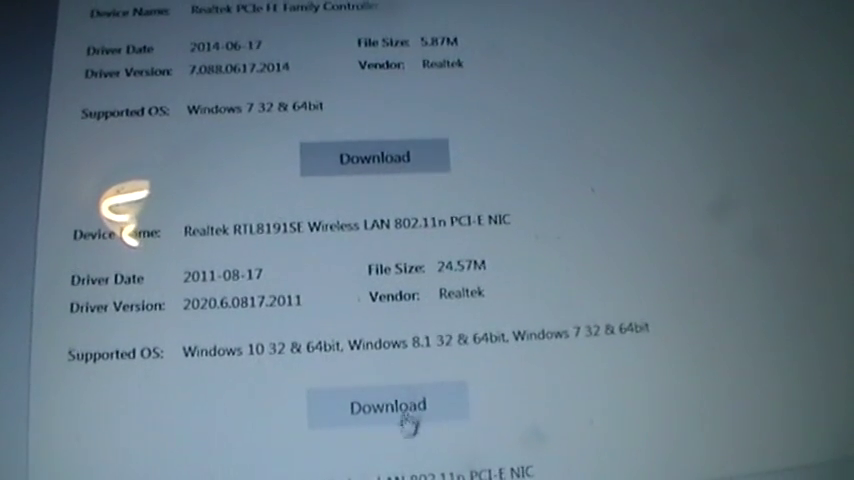
Start the download of the Realtek RTL8191SE wireless LAN driver.
left_click(408, 432)
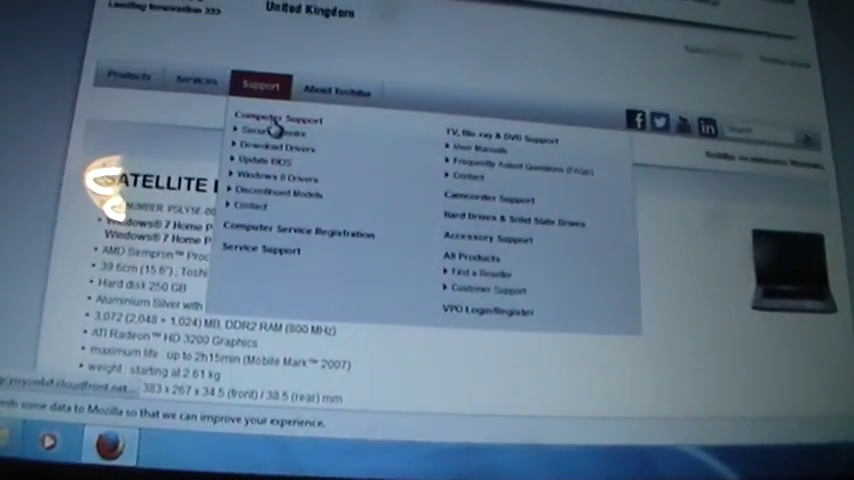
Go to Computer Support from the Toshiba site's Support menu.
left_click(275, 108)
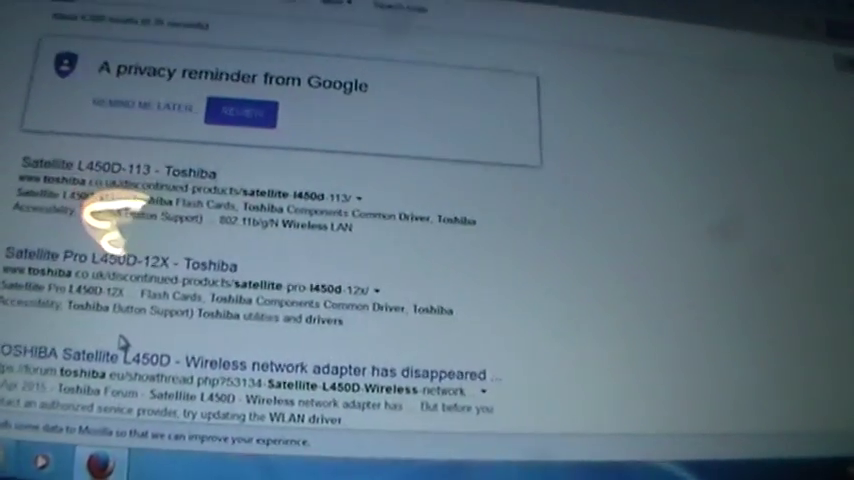
scroll(130, 342, "down", 3)
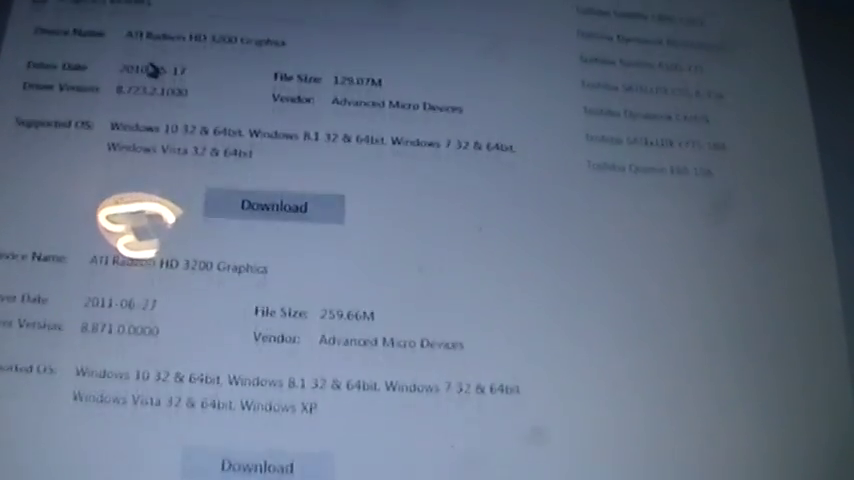
scroll(150, 90, "down", 4)
scroll(137, 52, "down", 4)
scroll(137, 55, "down", 2)
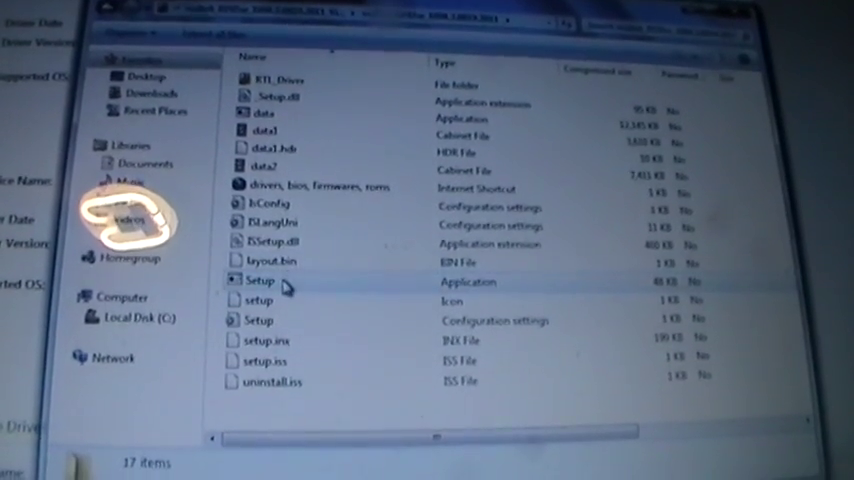
Run the wireless LAN Setup and dismiss its 'operation system not supported' InstallShield error.
double_click(262, 283)
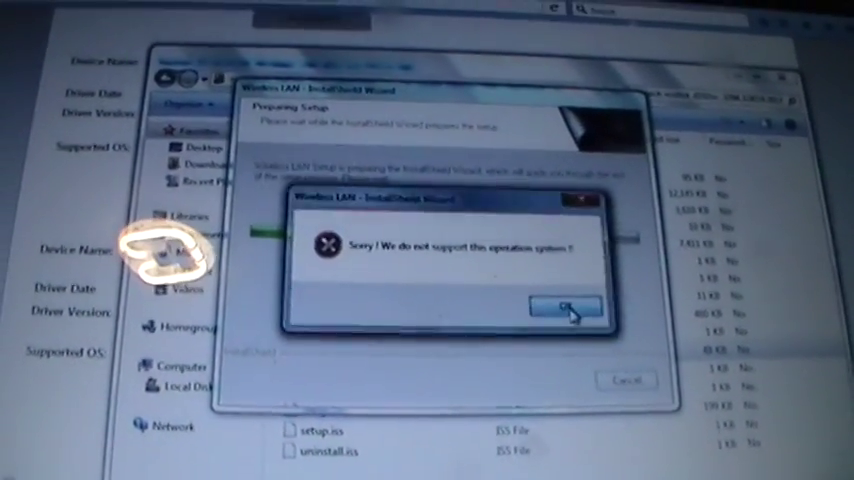
left_click(570, 312)
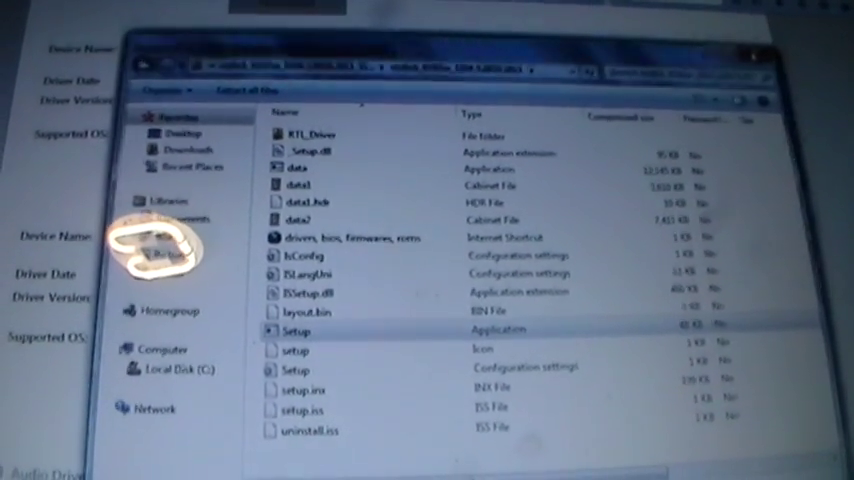
Close the driver folder window with Alt+F4 to return to Firefox.
key("alt+F4")
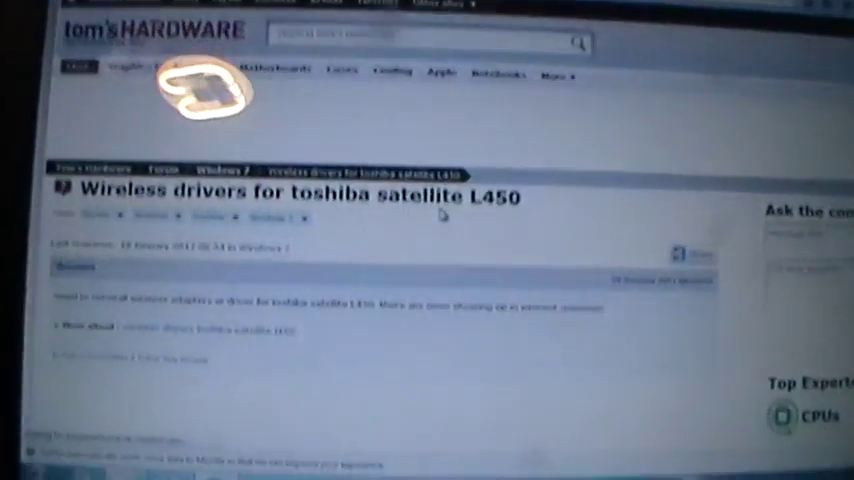
scroll(462, 134, "down", 3)
scroll(450, 140, "down", 3)
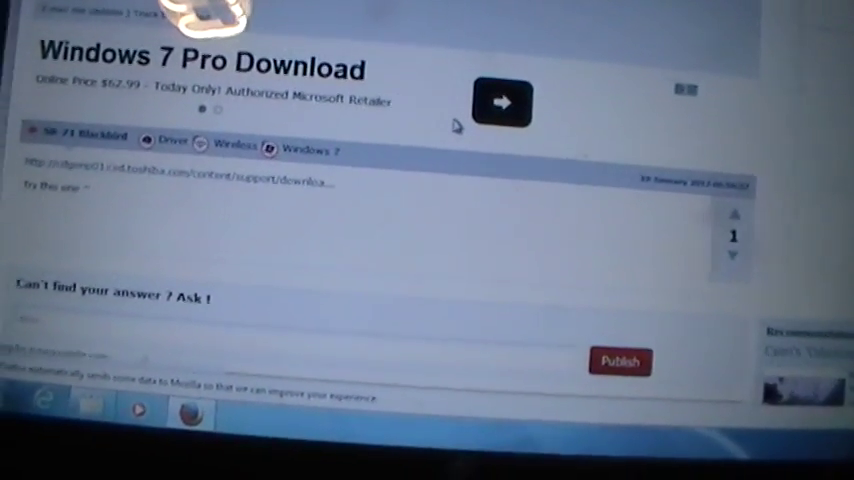
scroll(441, 136, "up", 4)
scroll(441, 136, "up", 4)
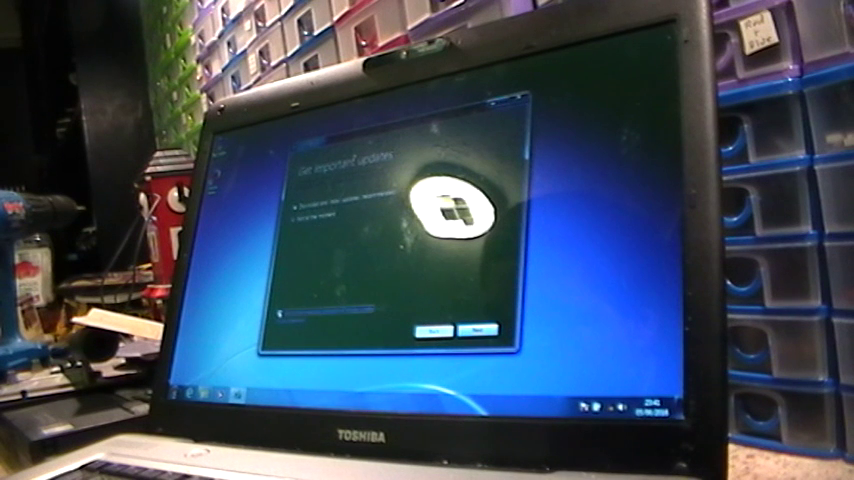
Continue Windows 10 Setup past 'Get important updates' and wait for the Product key page.
left_click(480, 330)
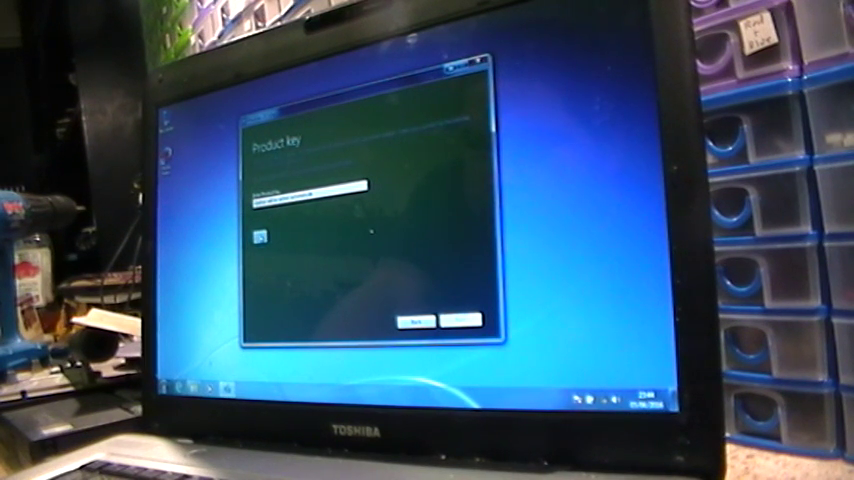
Dismiss the on-screen keyboard, pass the product key step, then cancel Windows 10 Setup.
left_click(260, 236)
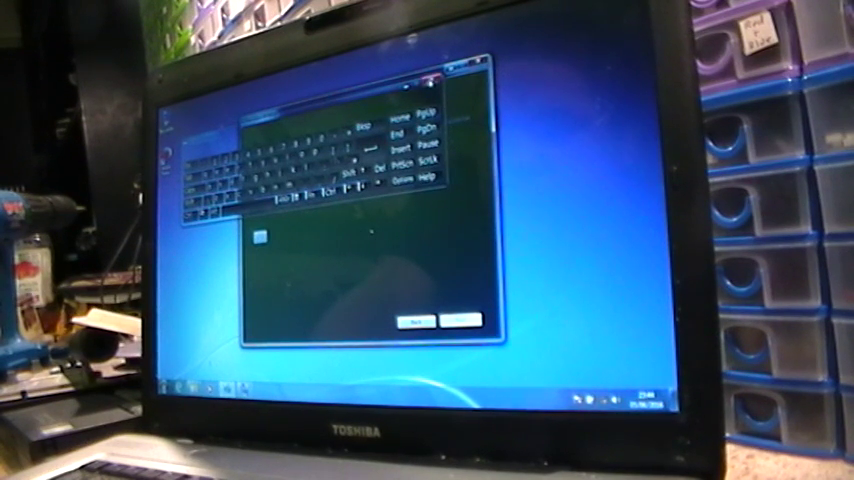
left_click(430, 82)
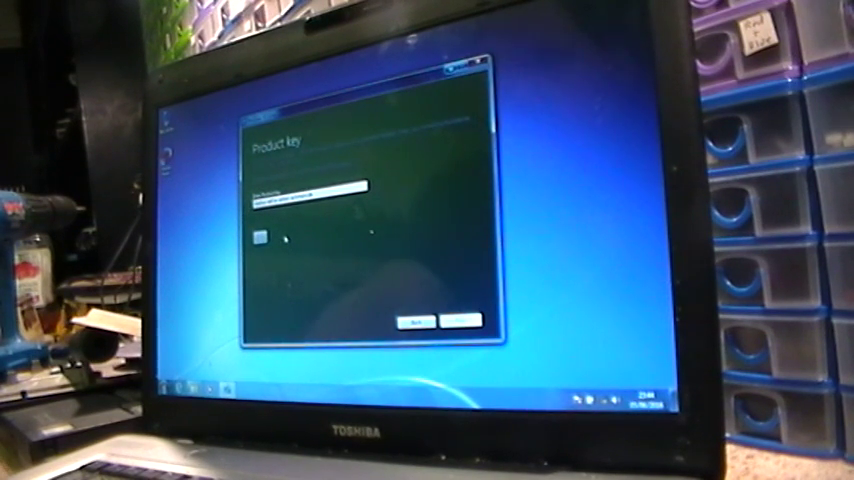
left_click(415, 321)
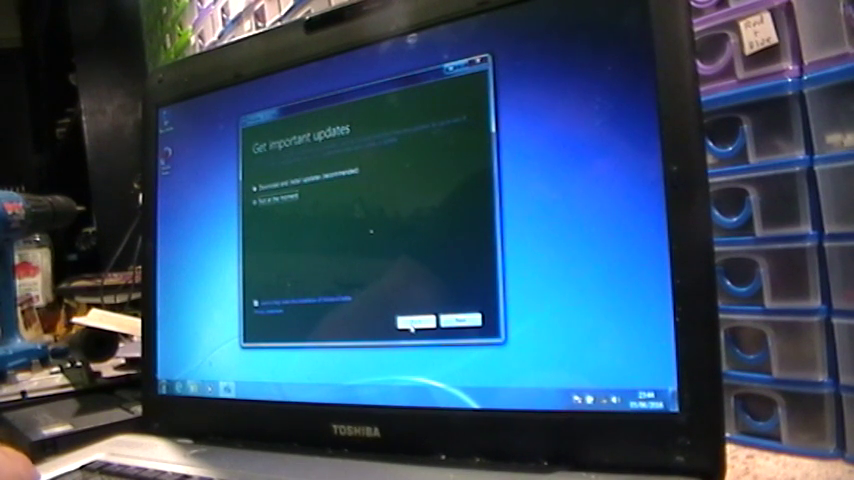
left_click(477, 63)
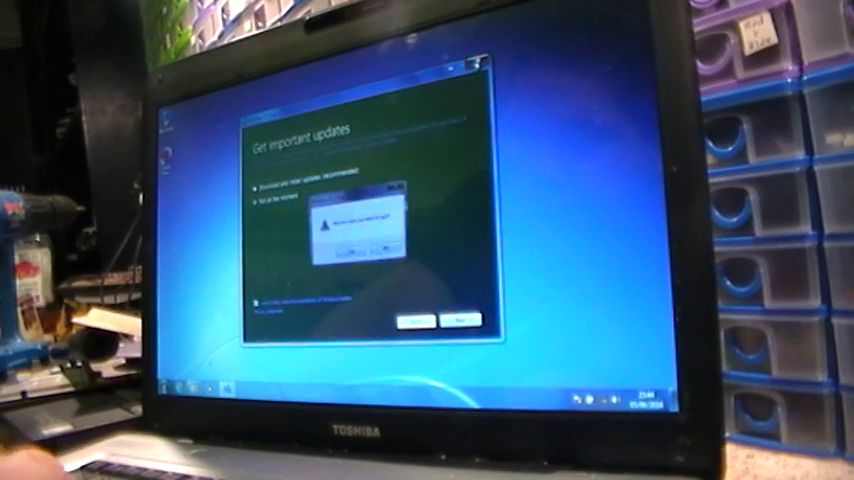
left_click(352, 253)
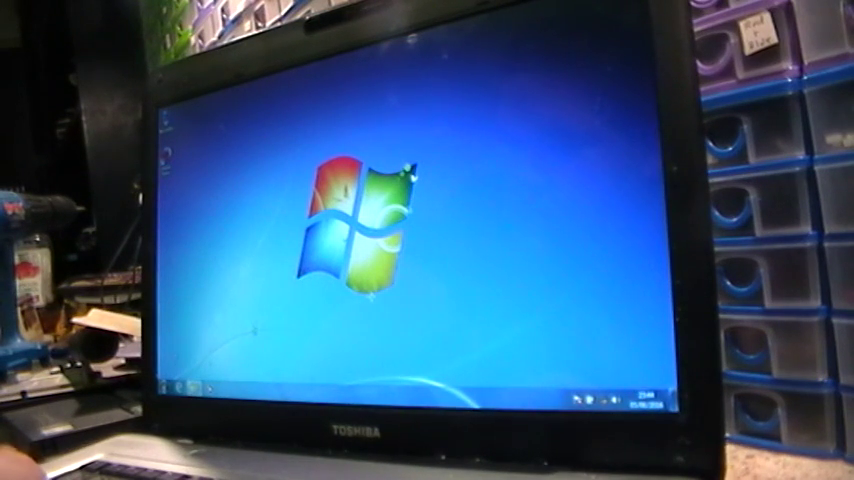
Open the Windows 7 Start menu with the Windows key.
key("super")
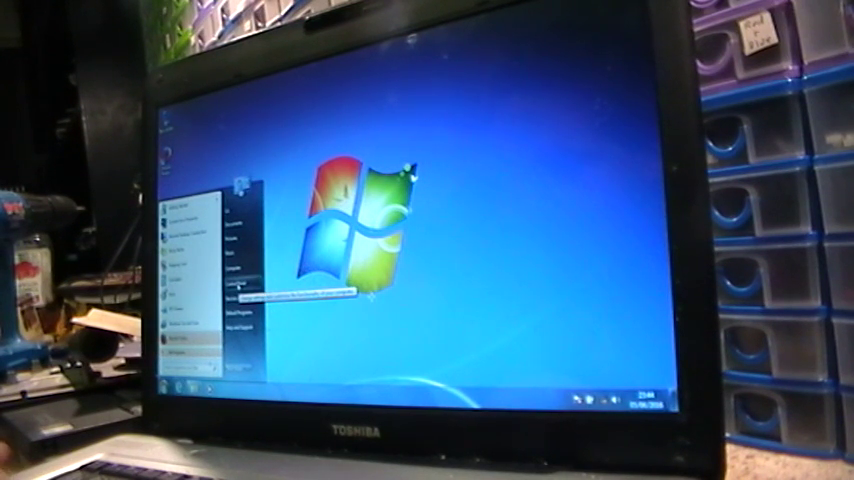
Briefly open and close Control Panel, then bring the Start menu back up.
left_click(238, 287)
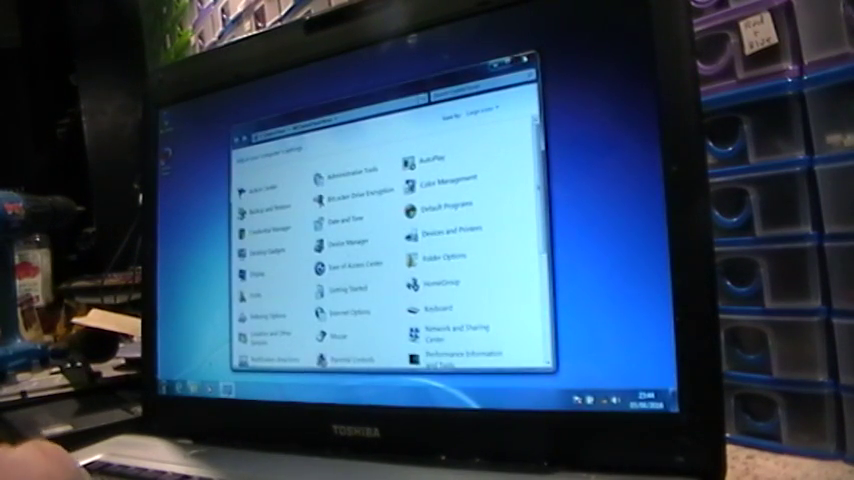
left_click(527, 62)
key("super")
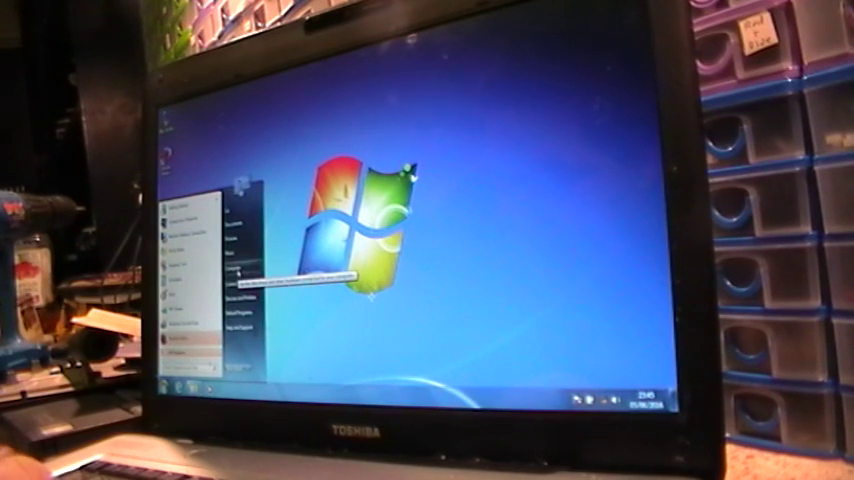
Browse a folder on the DVD drive from Computer, then close Explorer.
left_click(238, 272)
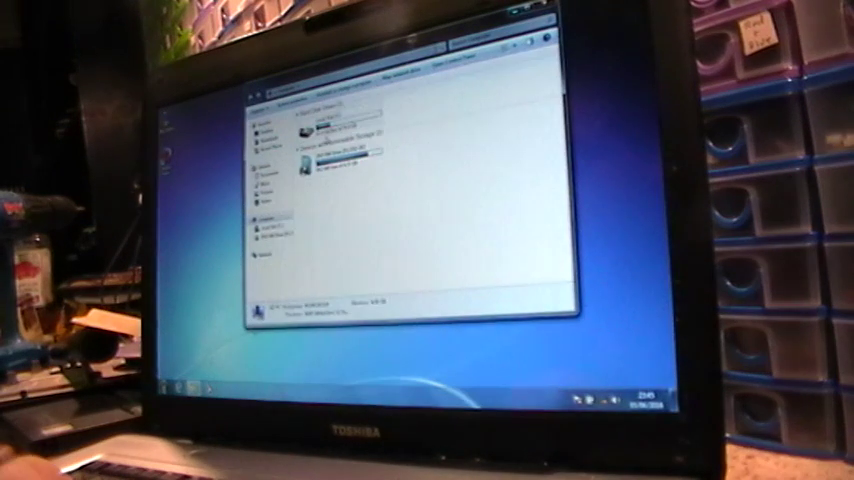
right_click(322, 160)
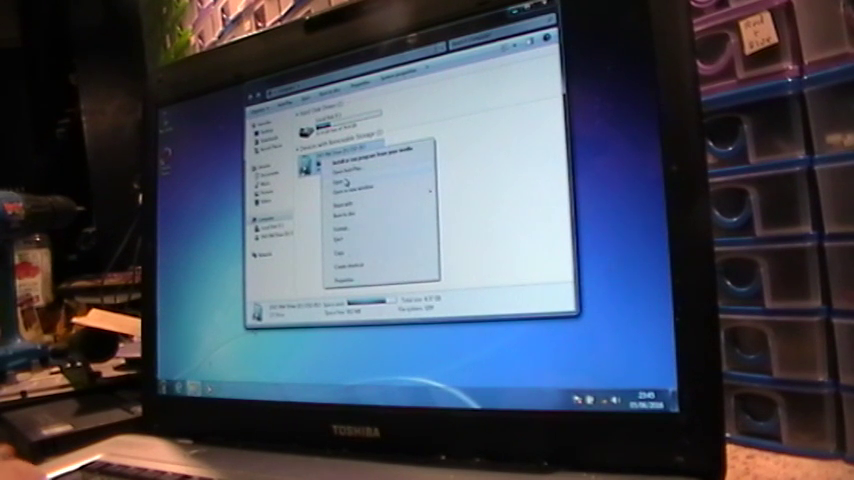
left_click(345, 182)
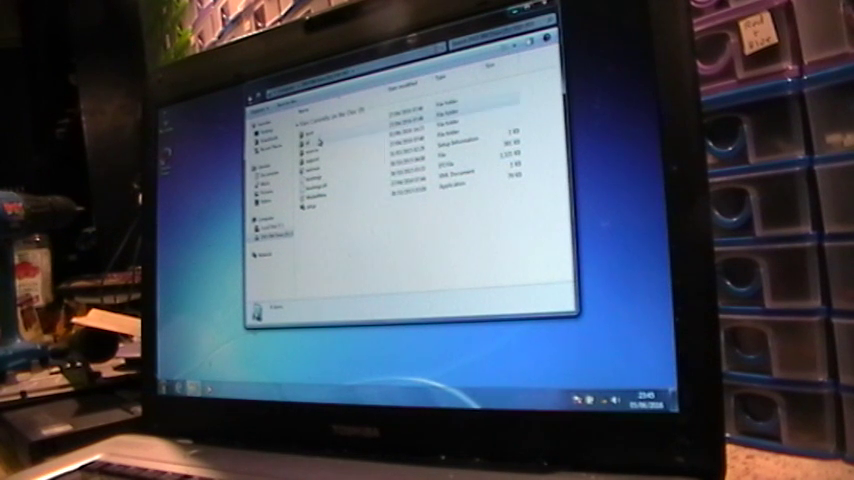
double_click(320, 142)
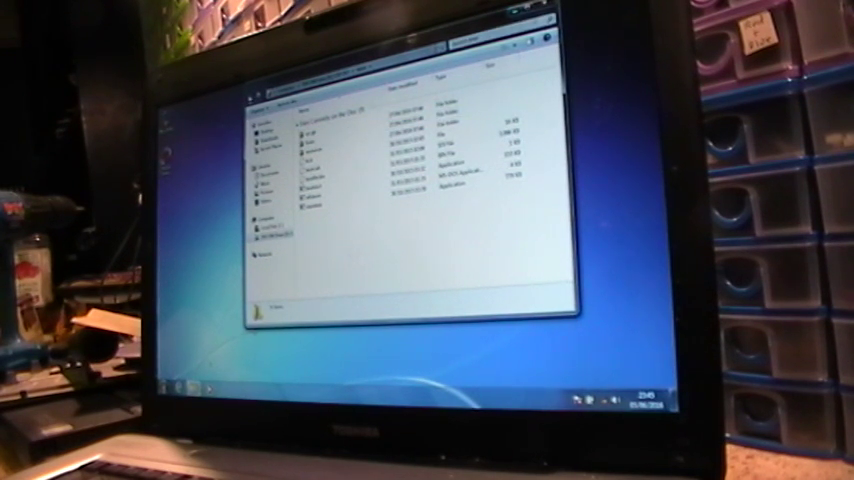
key("alt+F4")
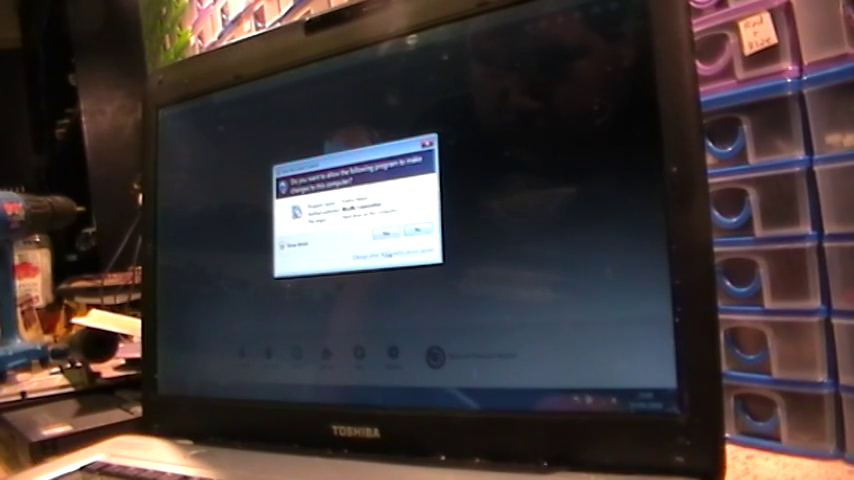
Approve Firefox's UAC prompt and search 'windows 10' from the Firefox start page.
left_click(390, 234)
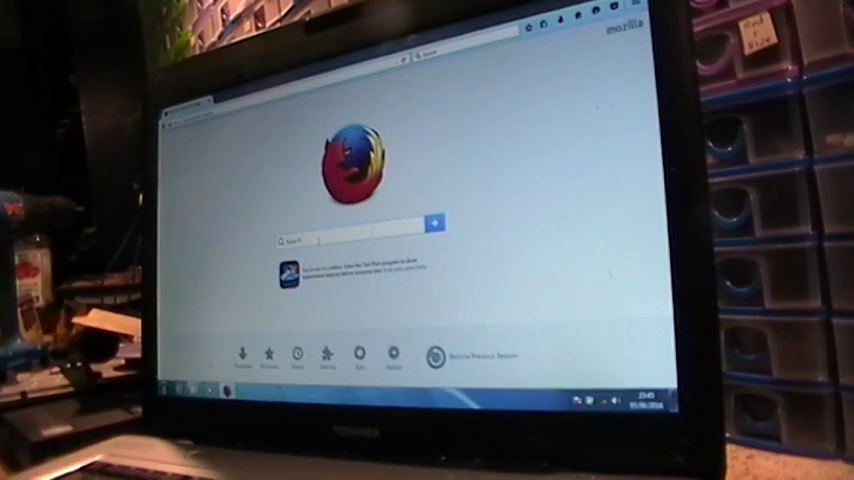
type("wi")
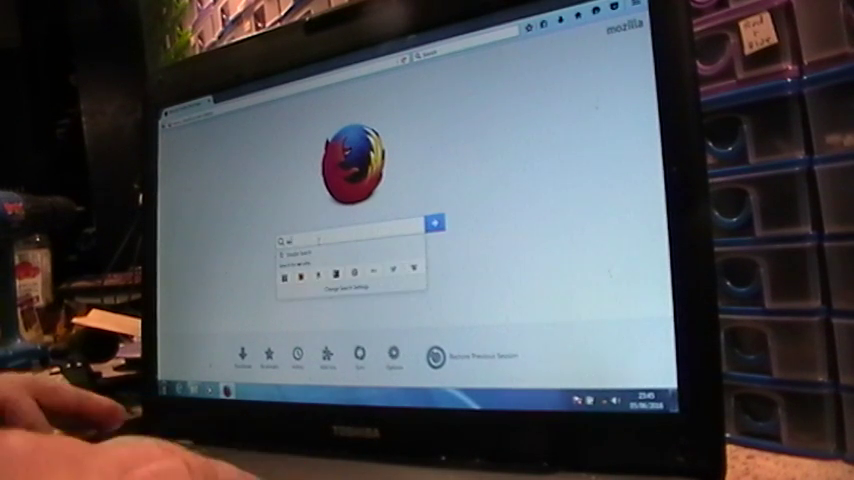
type("ndows 10")
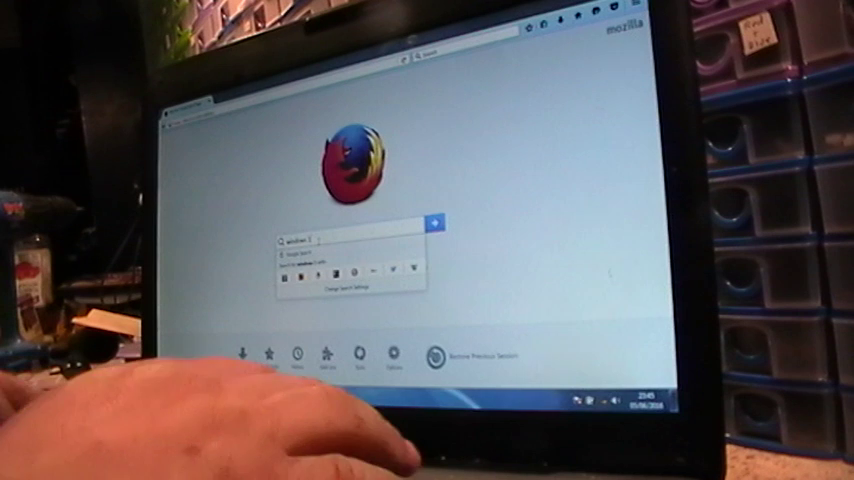
key("Return")
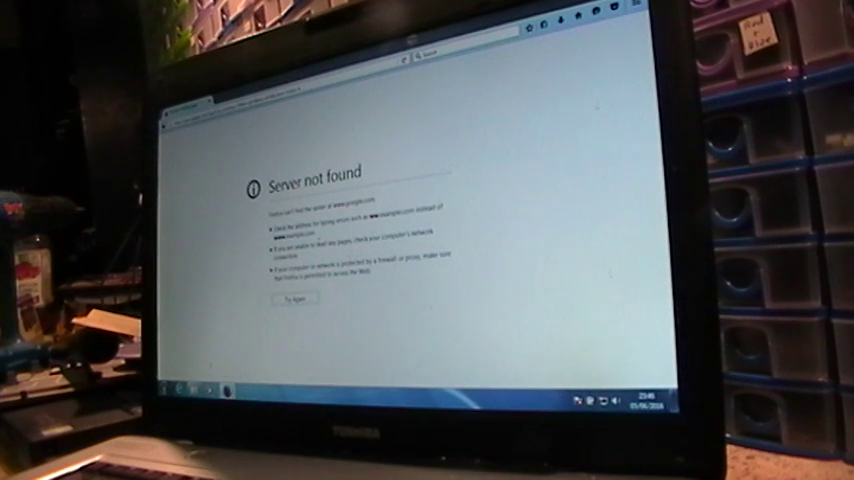
Reload the failed Google search and open the 'Windows 10 - Microsoft' result.
left_click(295, 300)
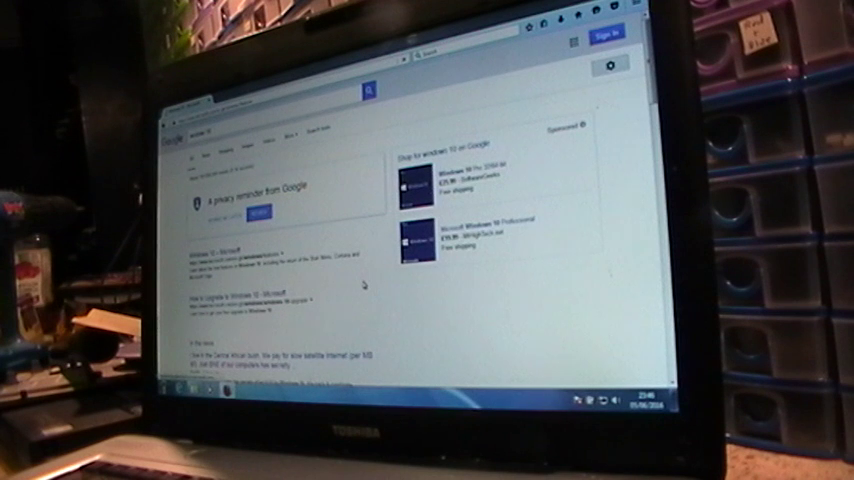
left_click(364, 285)
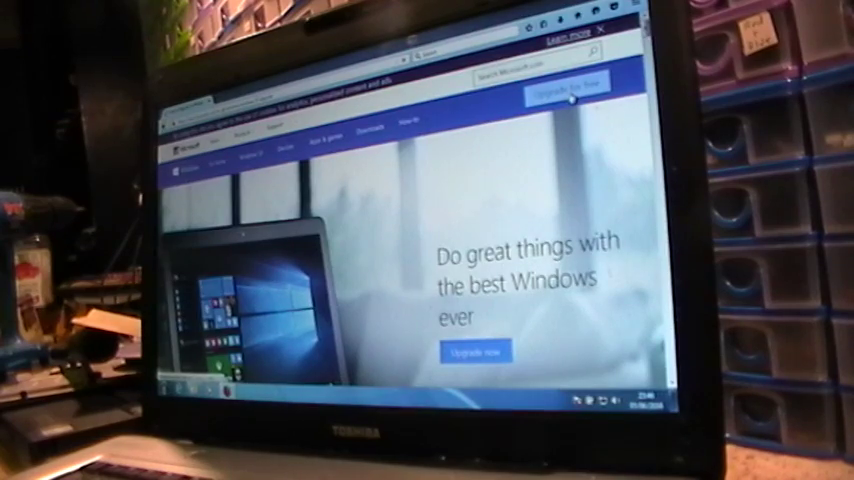
Go to the 'Upgrade for free' page and start the 'Upgrade now' tool download.
left_click(570, 95)
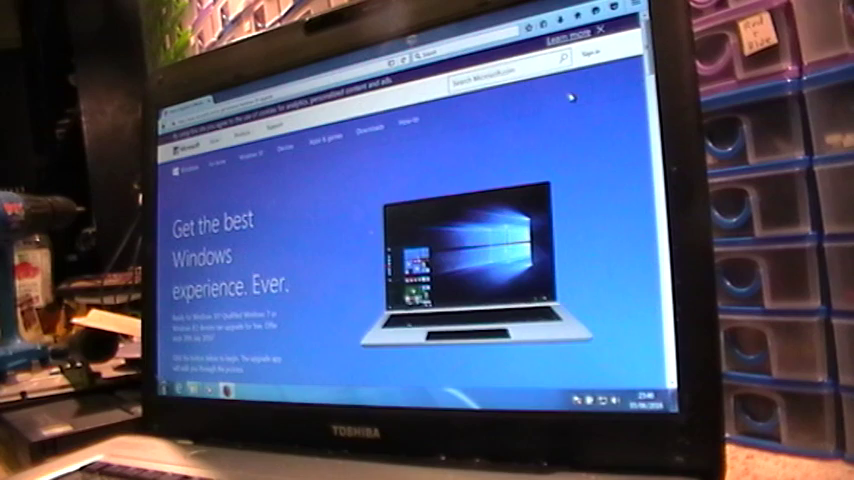
scroll(570, 95, "down", 3)
scroll(570, 95, "down", 3)
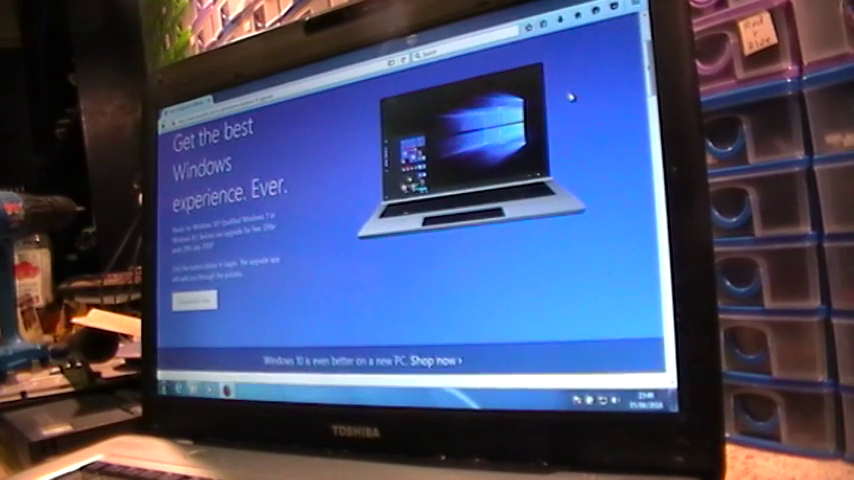
left_click(213, 307)
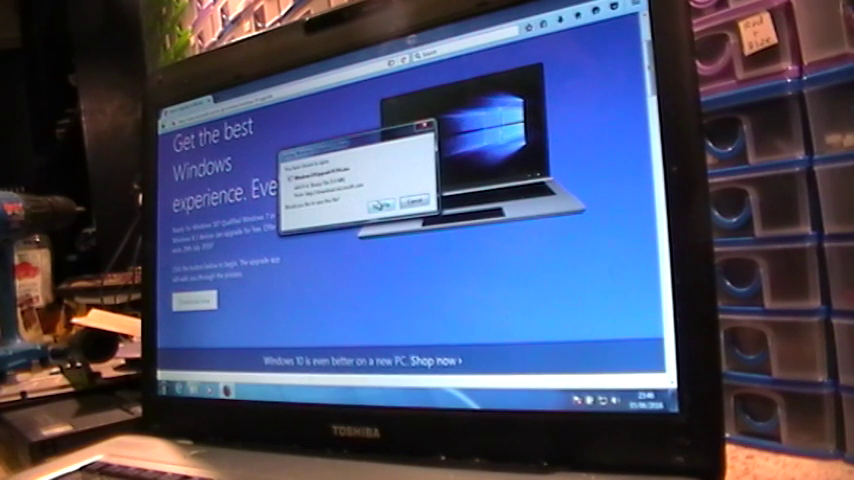
Save the Windows 10 upgrade tool file and run it from Firefox's Downloads list.
left_click(381, 205)
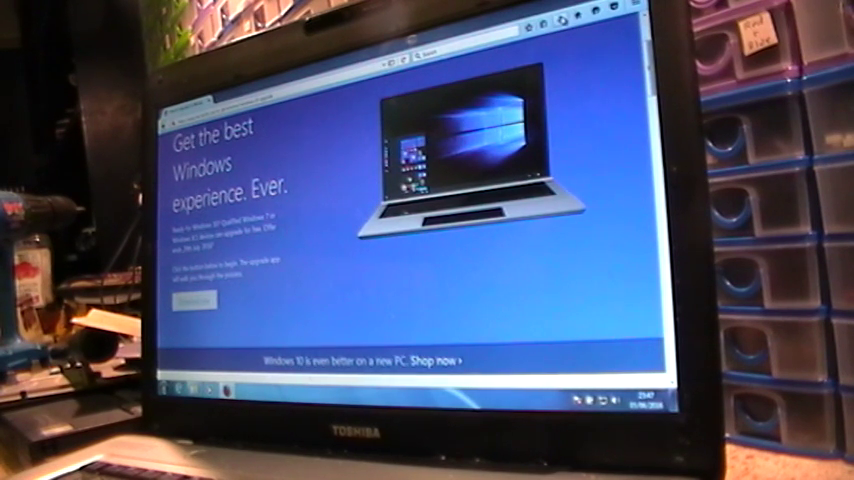
left_click(562, 14)
left_click(562, 14)
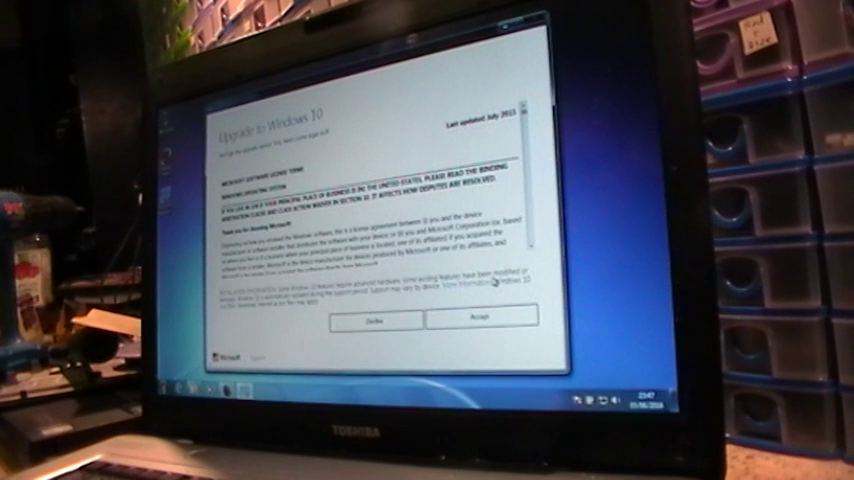
Accept the Windows 10 license terms and let the device compatibility check run.
left_click(480, 318)
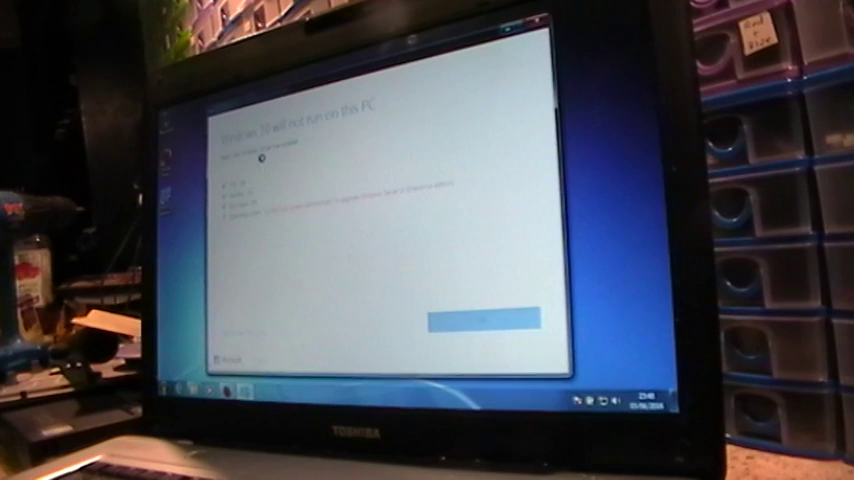
Close the 'will not run on this PC' report and bring up the Start menu's power options.
key("alt+F4")
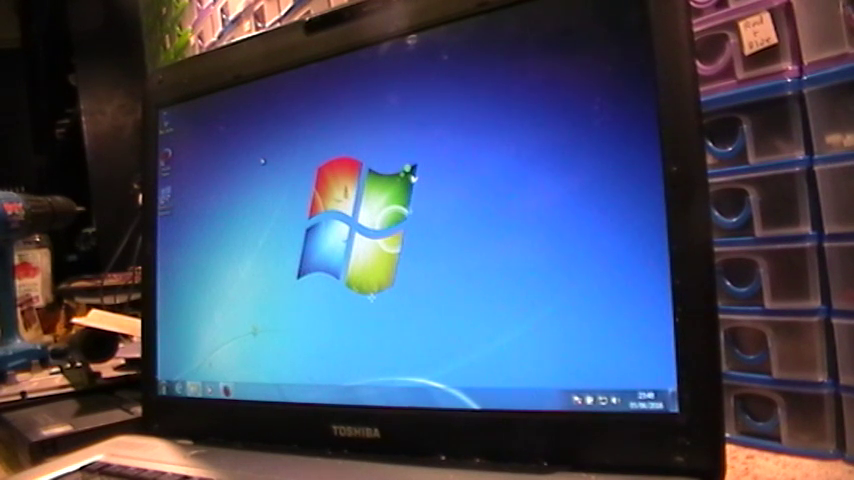
key("super")
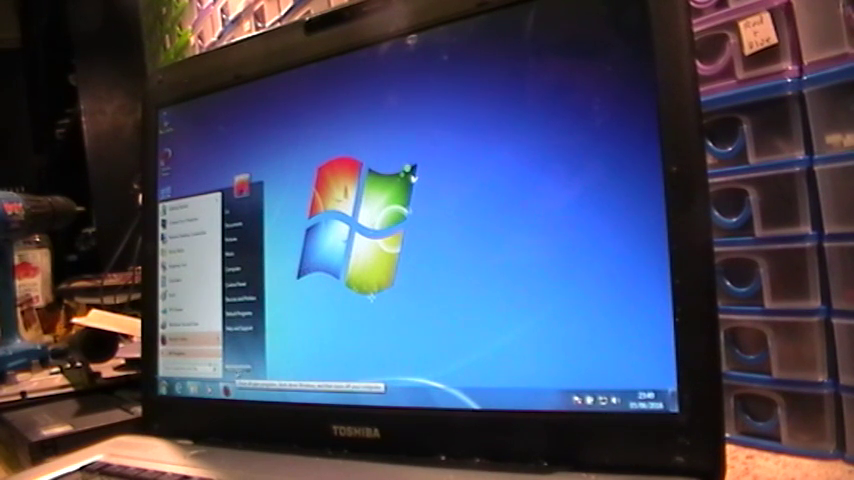
left_click(252, 366)
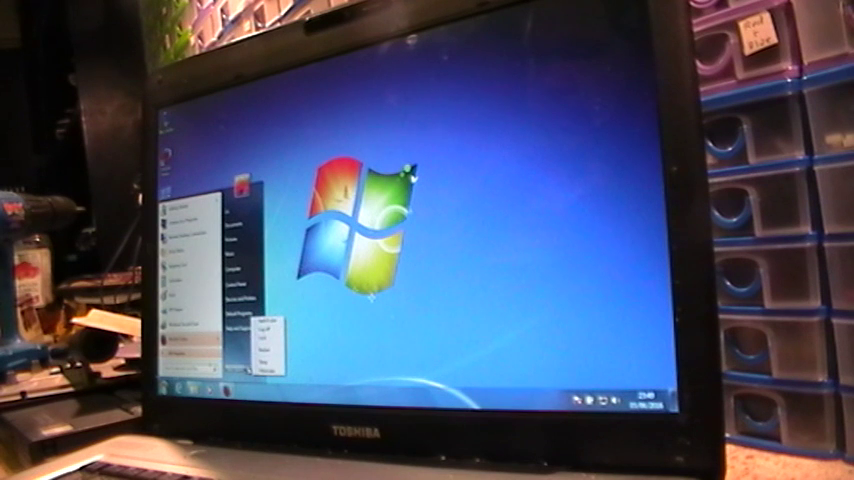
Choose Restart and wait for Windows 7 to reboot to the desktop.
left_click(266, 352)
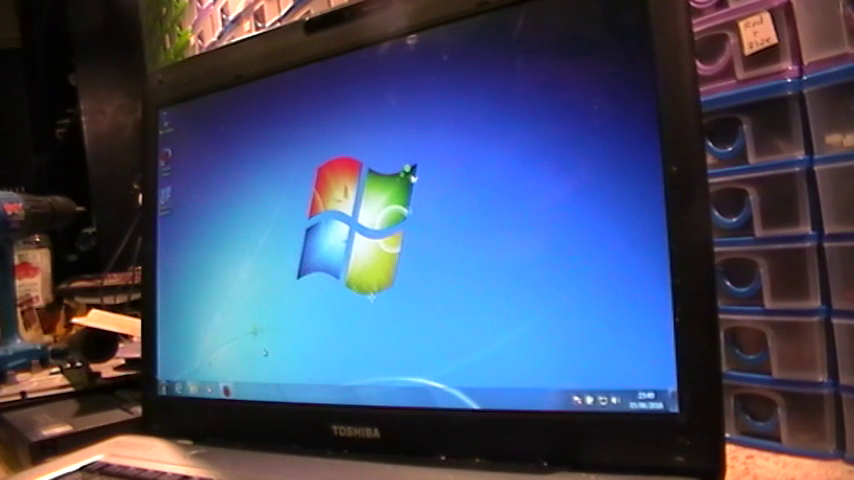